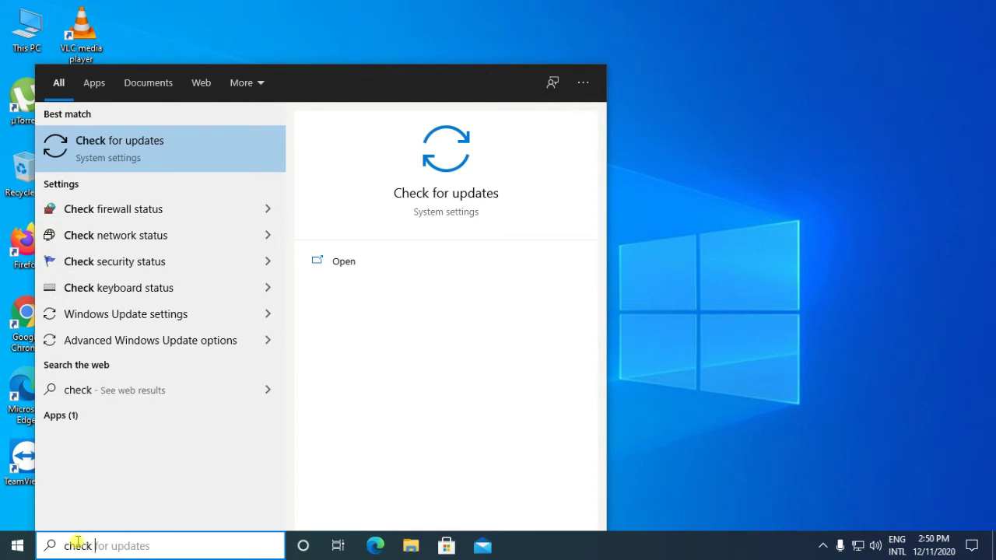
- Search 'check for updates' and open the Windows Update settings page from the best match
type("for u")
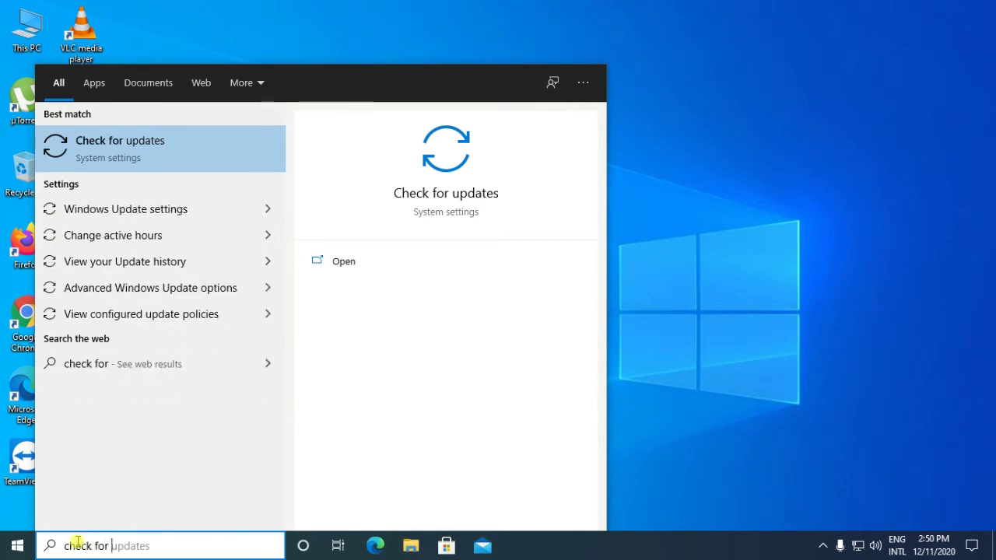
type("pda")
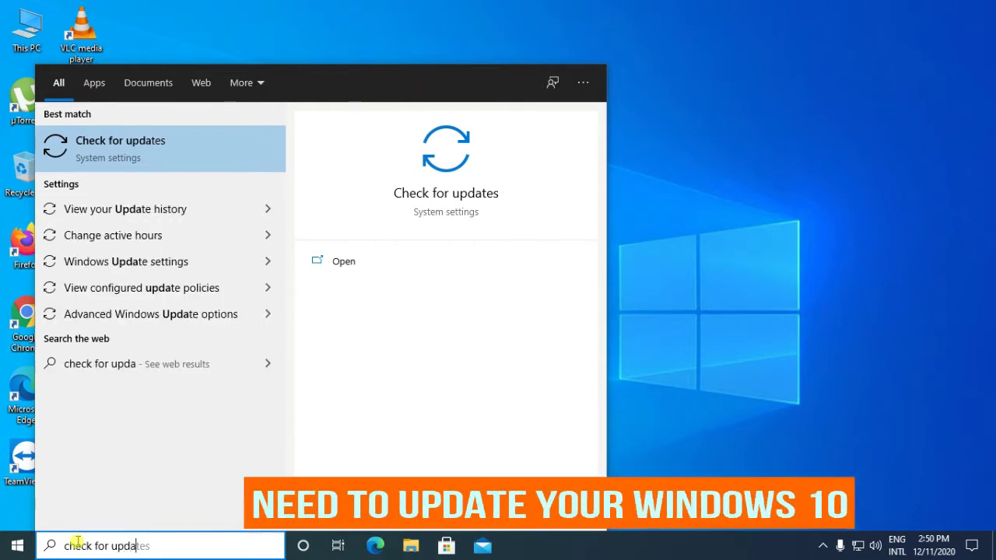
type("tes")
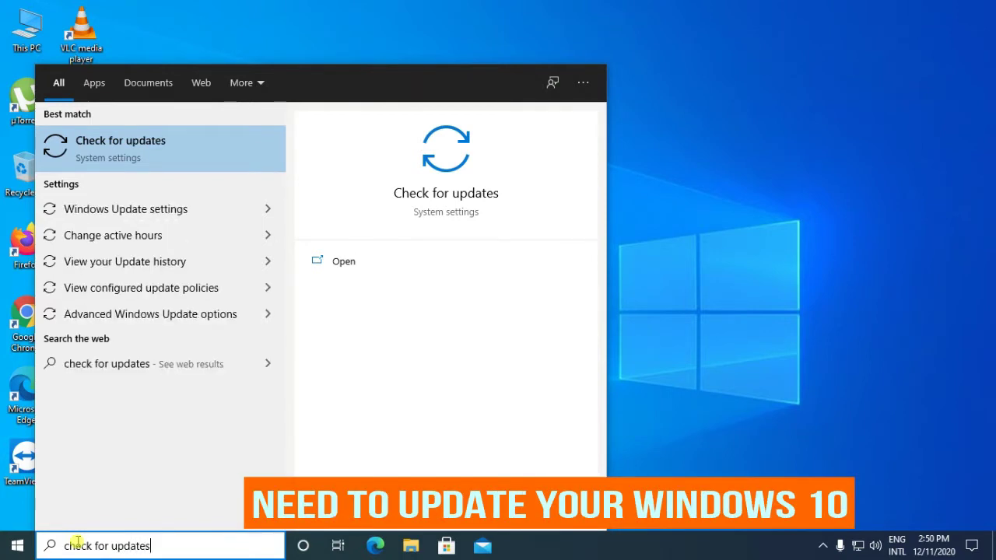
left_click(124, 154)
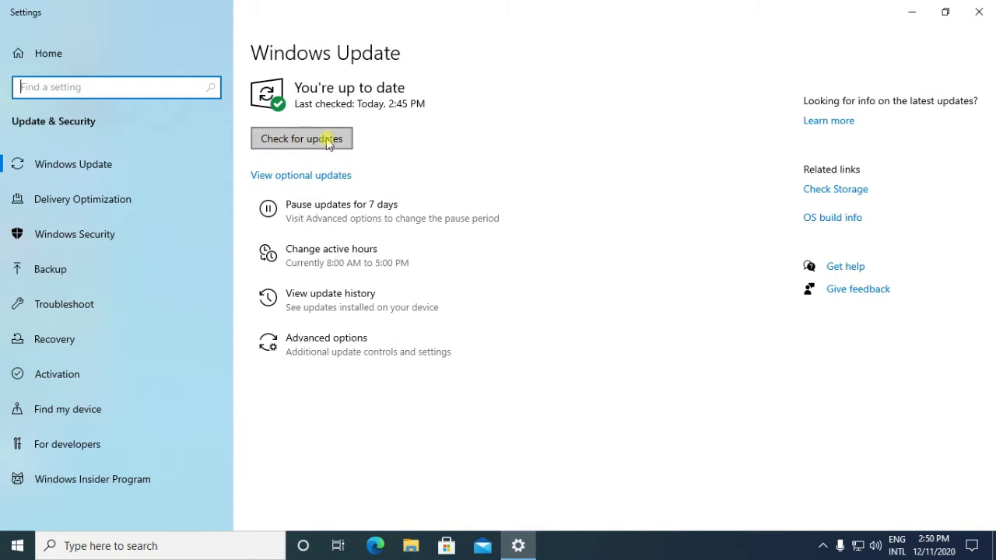
- Run a fresh update check confirming 'You're up to date', then close Settings
left_click(277, 146)
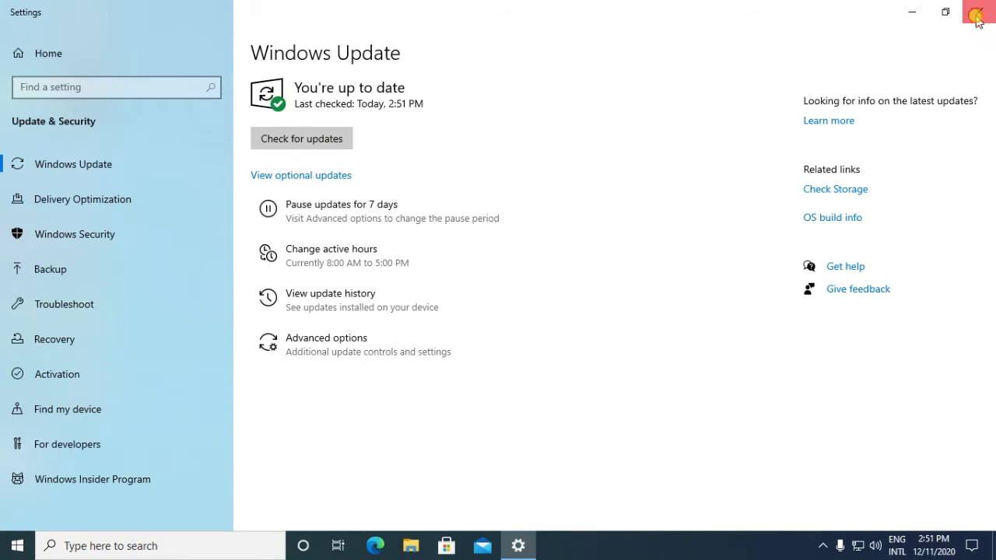
left_click(977, 16)
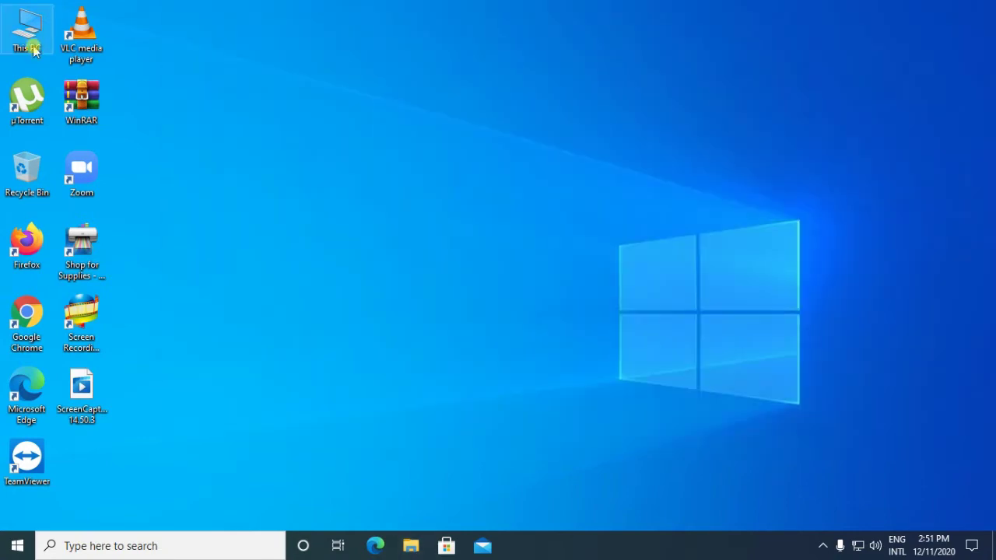
- Open This PC and choose Turn on BitLocker for the ESD-ISO (E:) drive
right_click(34, 46)
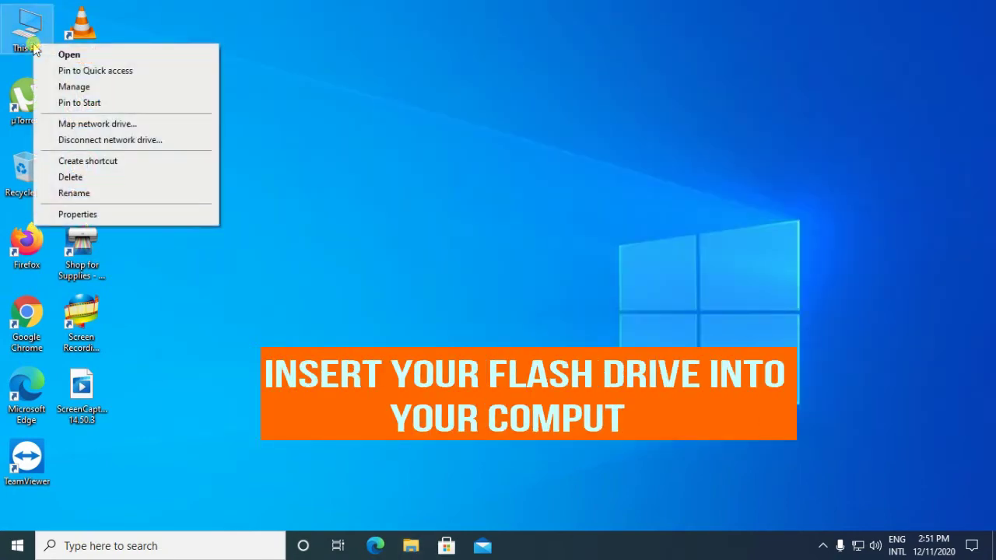
left_click(41, 59)
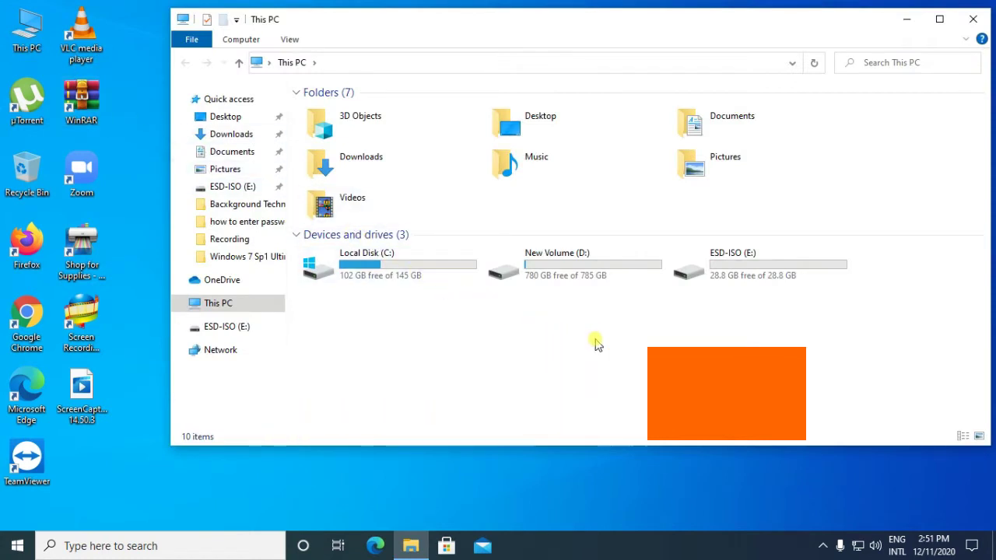
right_click(719, 280)
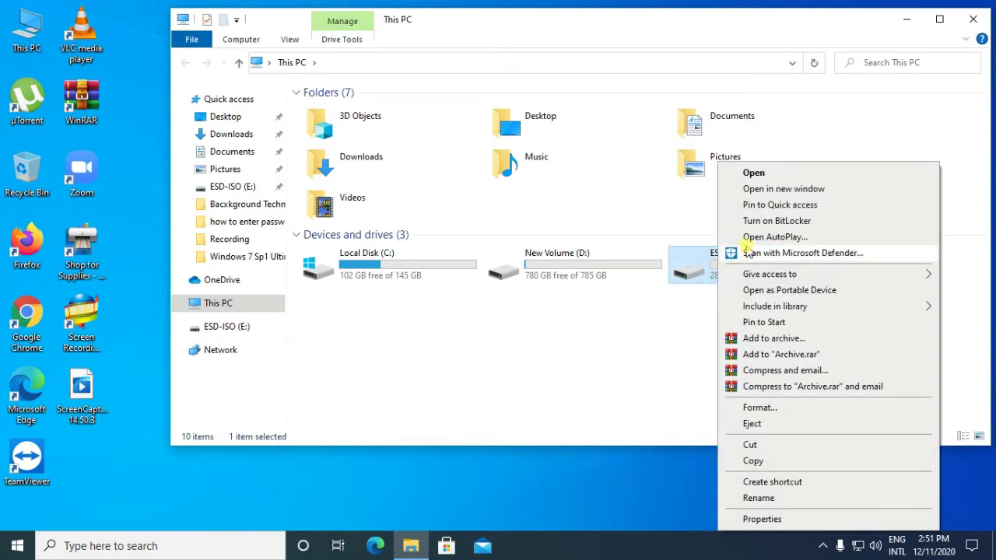
left_click(759, 224)
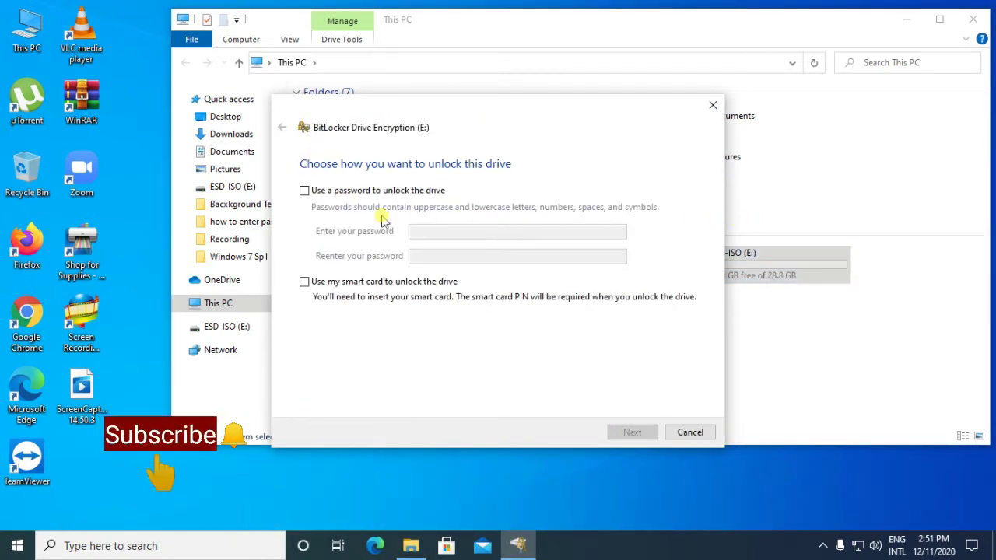
- Choose password unlock and submit a six-character password twice, which fails the minimum length
left_click(304, 192)
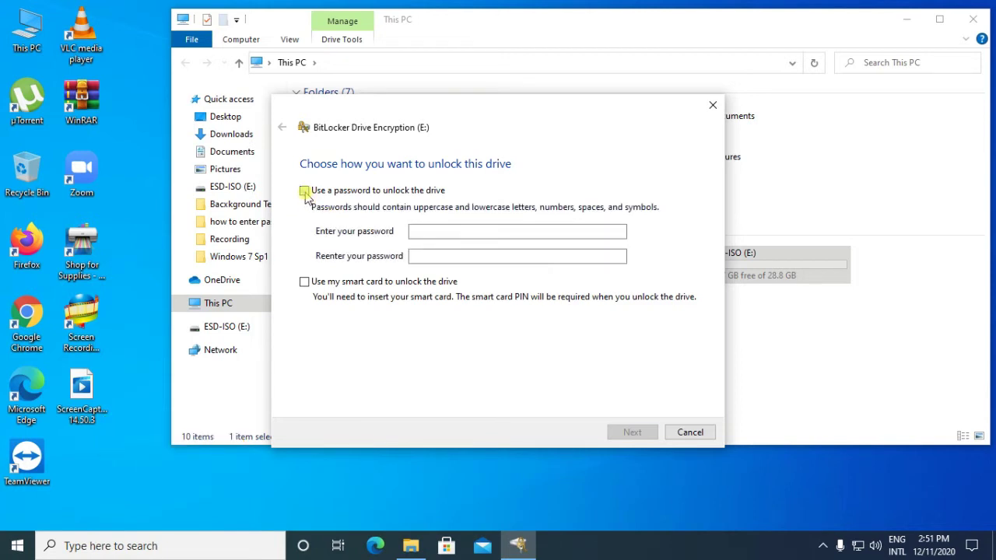
left_click(413, 231)
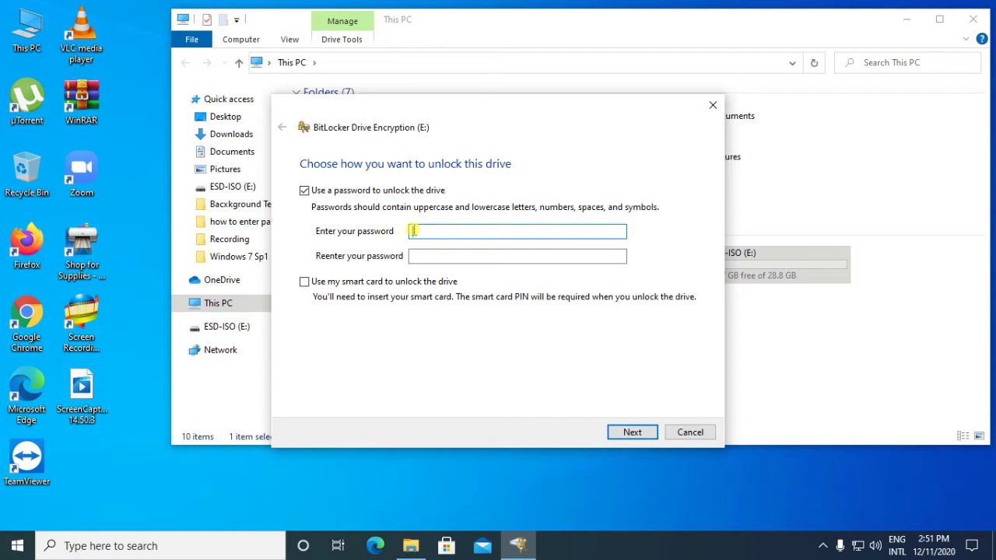
left_click(426, 255)
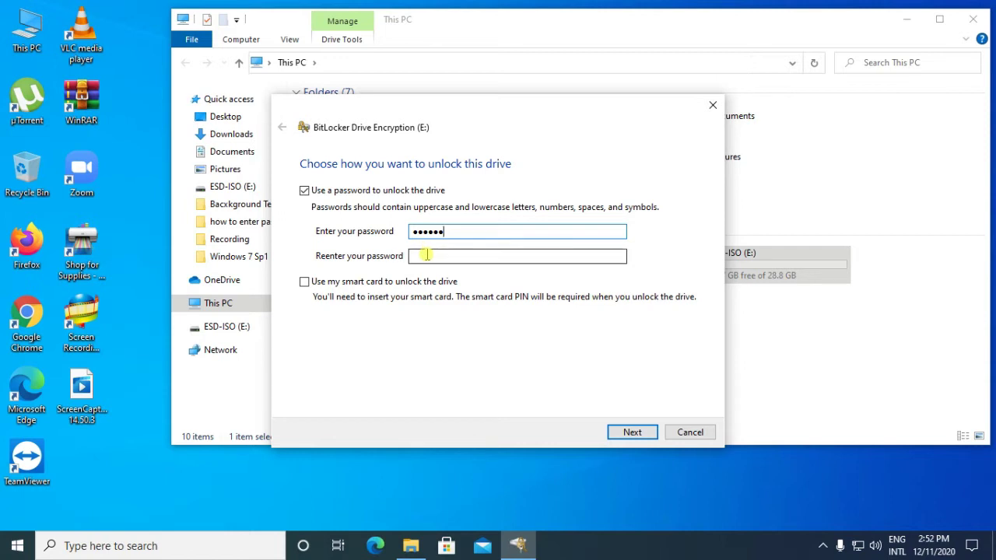
left_click(427, 255)
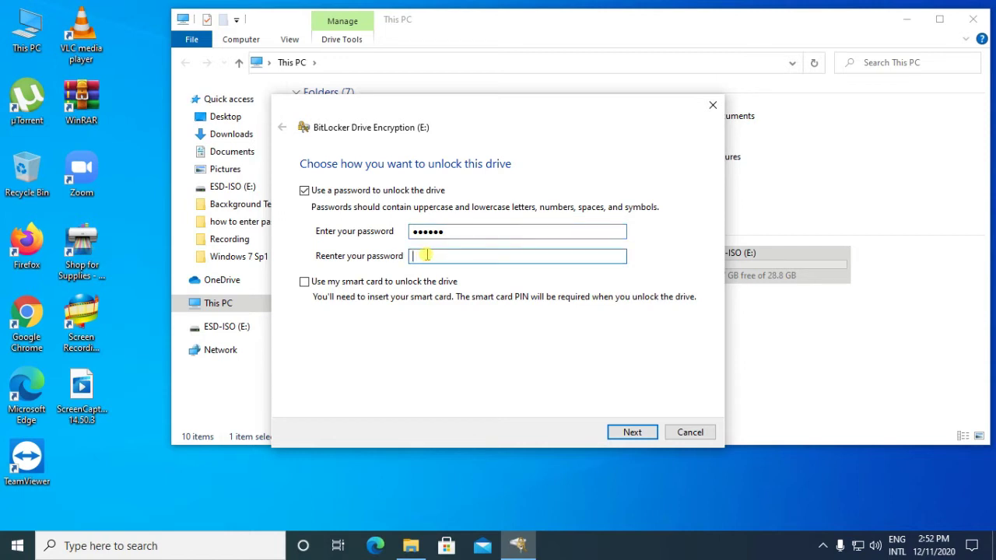
type("12")
left_click(629, 432)
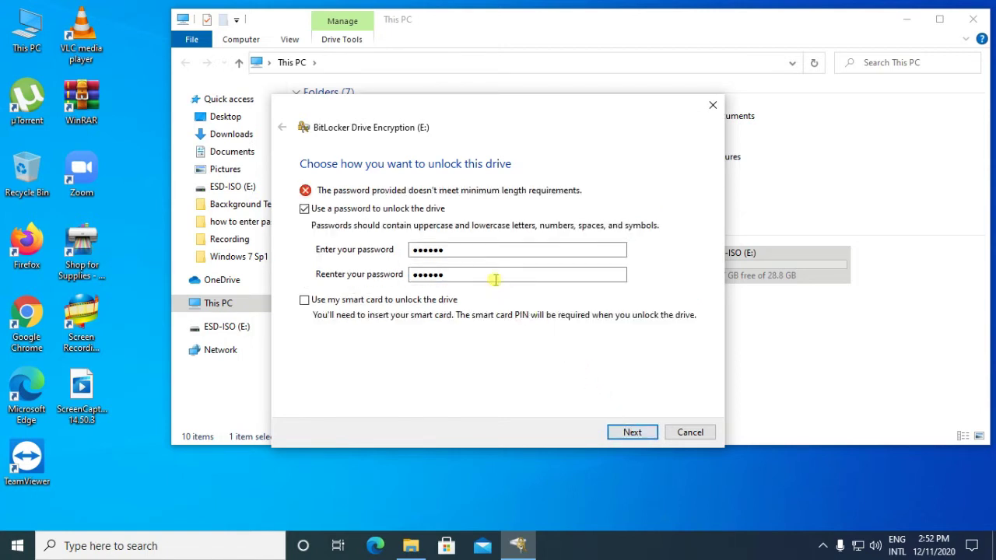
- Clear the rejected password from both the password and confirmation fields
left_click(464, 252)
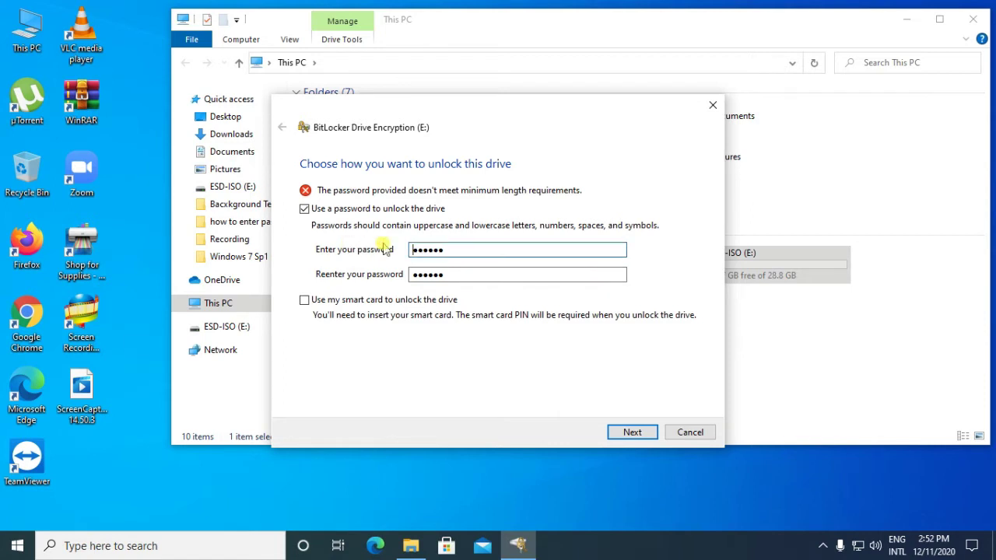
left_click_drag(446, 251, 392, 257)
key("Delete")
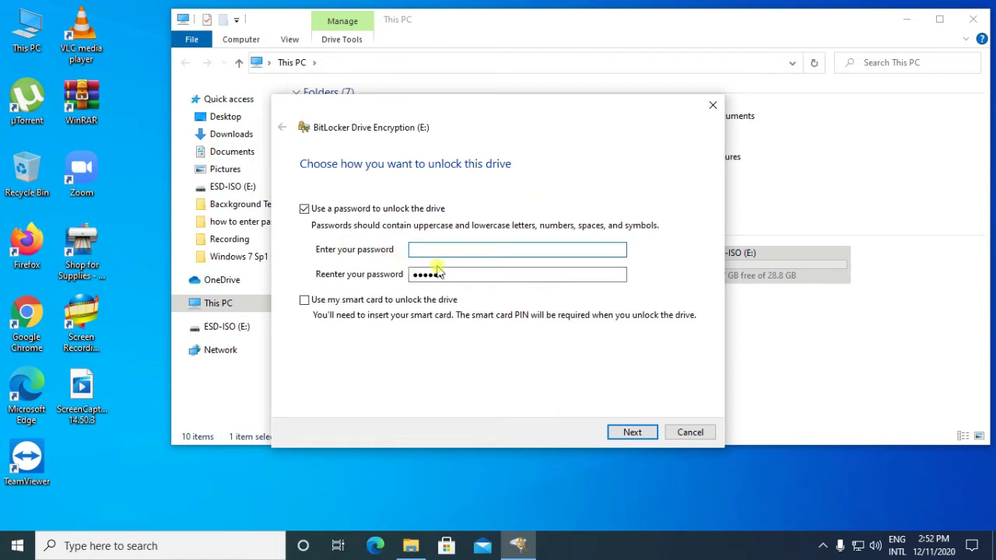
left_click(452, 274)
double_click(438, 274)
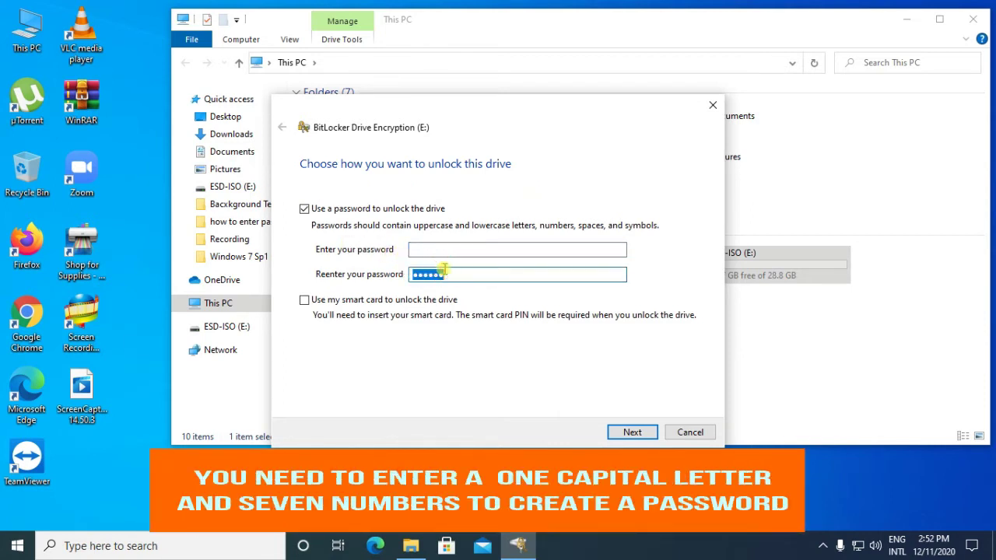
key("Delete")
- Enter a new drive password in both fields and try to continue
left_click(424, 249)
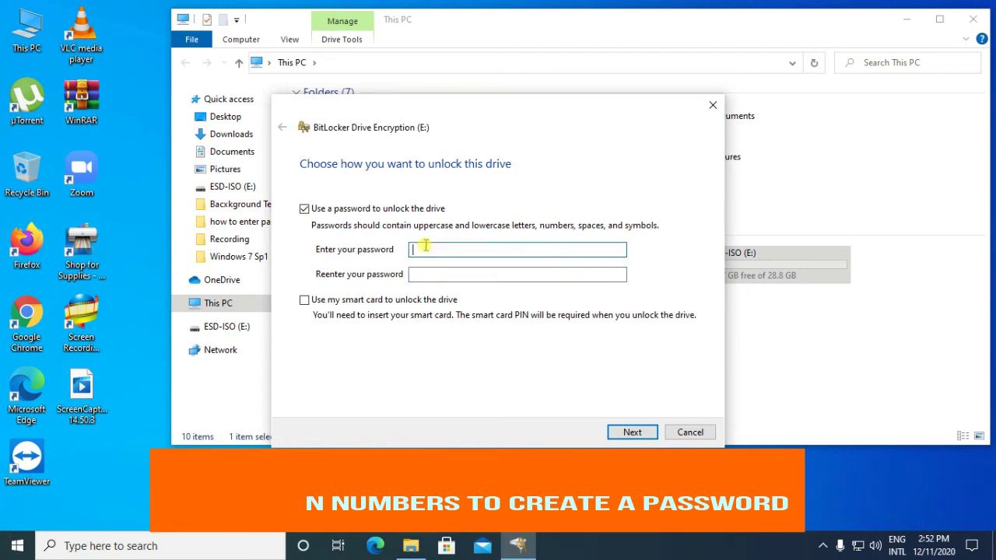
type("a")
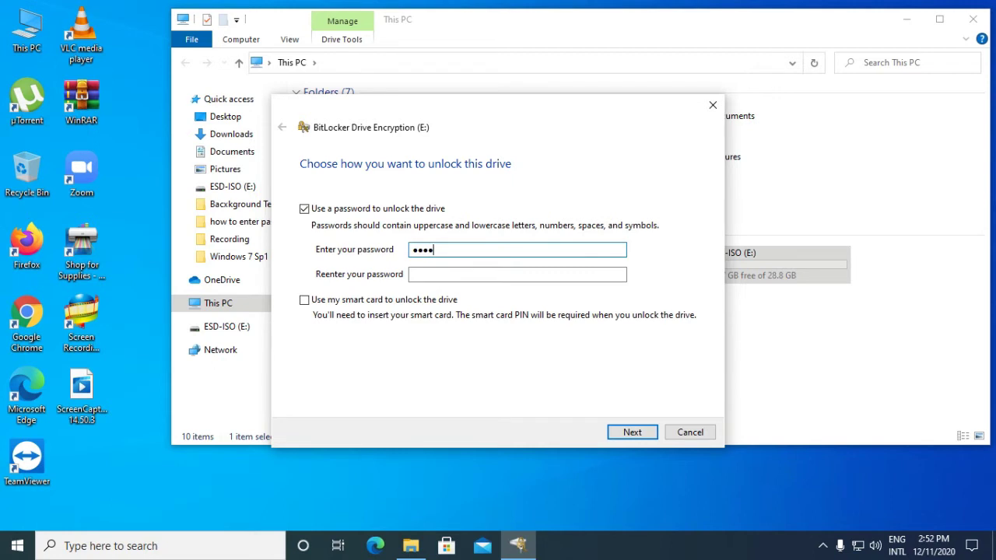
left_click(417, 275)
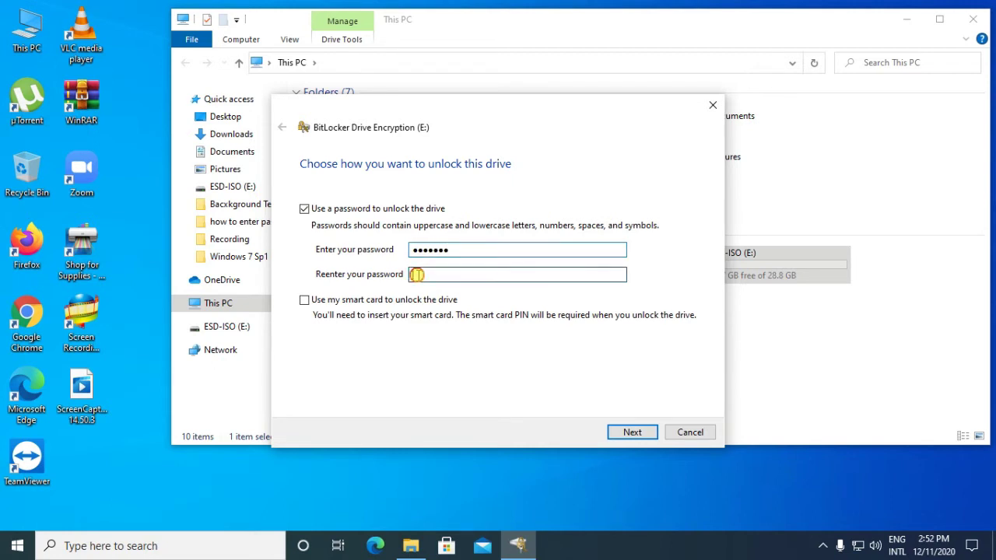
type("a")
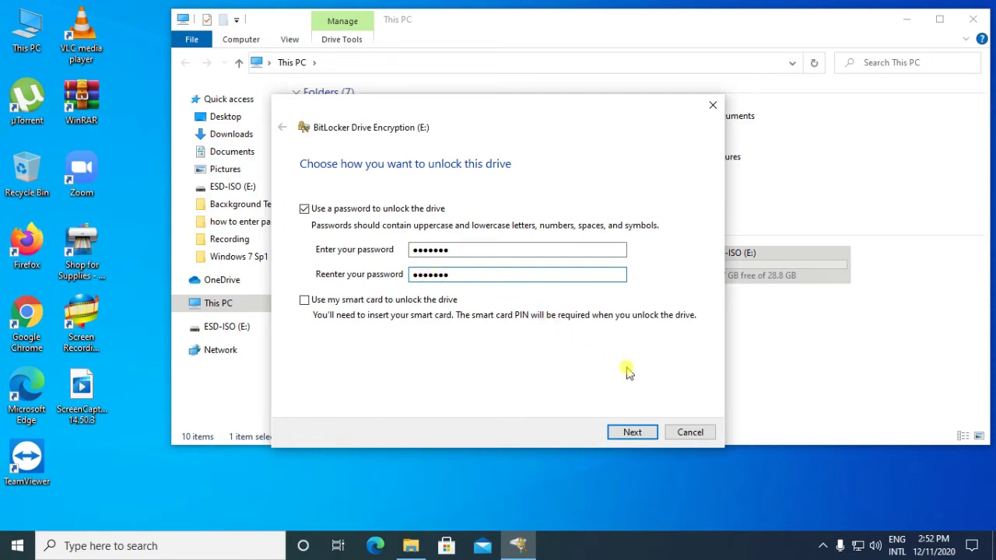
left_click(632, 435)
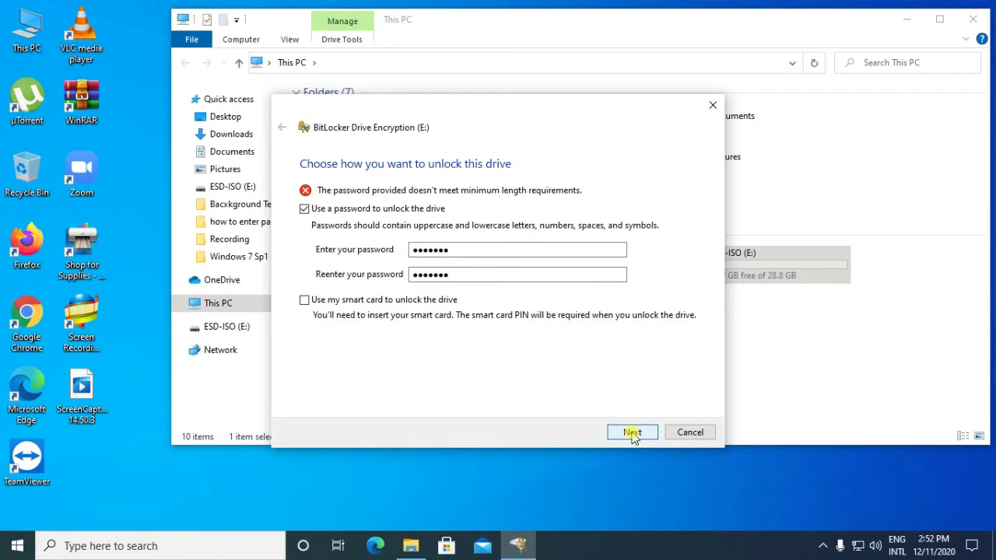
- Lengthen both password entries to eight characters and advance to the recovery-key backup page
left_click(459, 249)
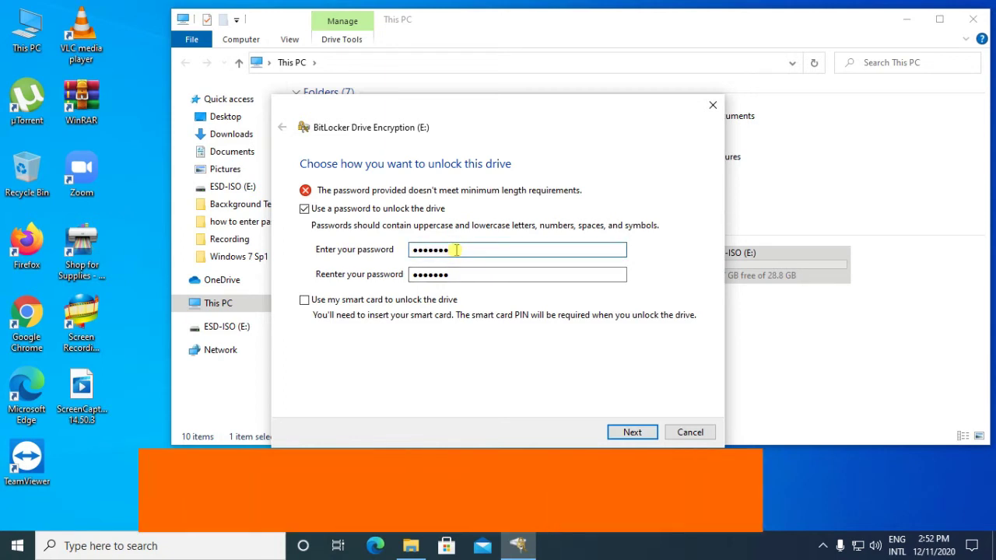
double_click(457, 275)
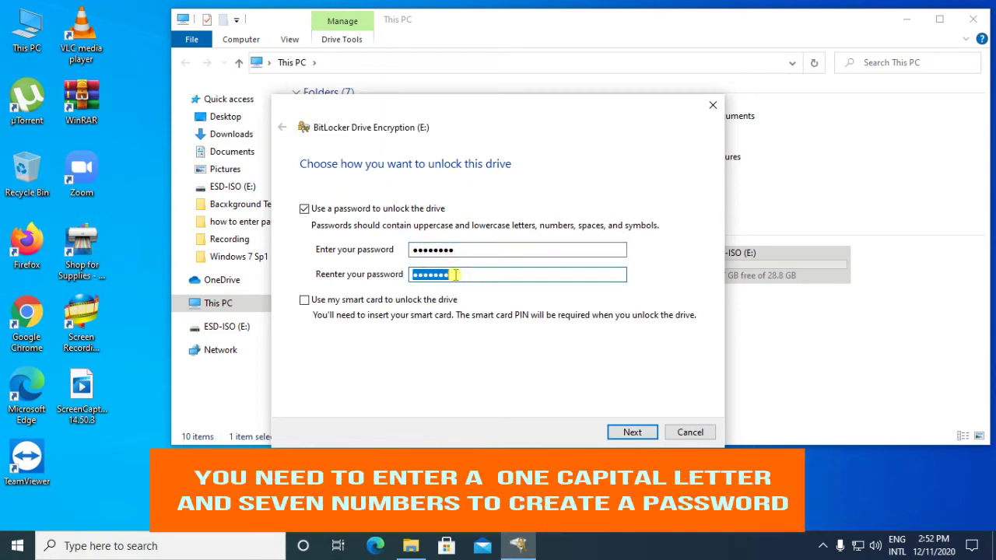
left_click(457, 274)
type("1")
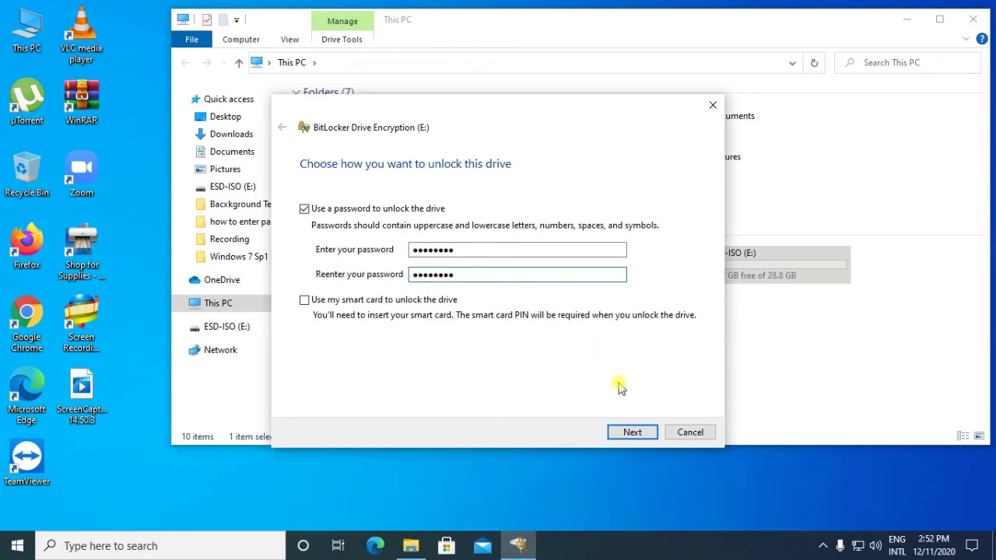
left_click(629, 433)
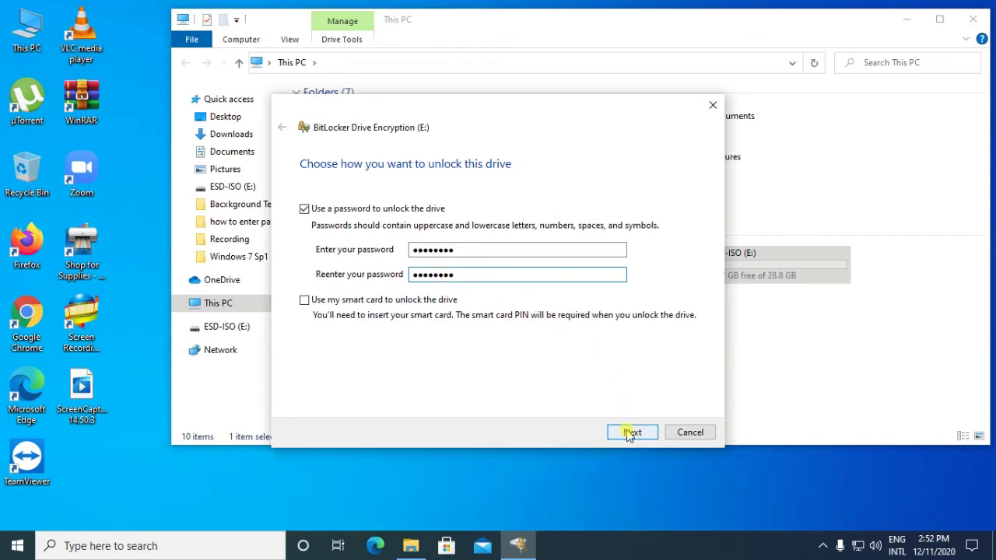
left_click(632, 433)
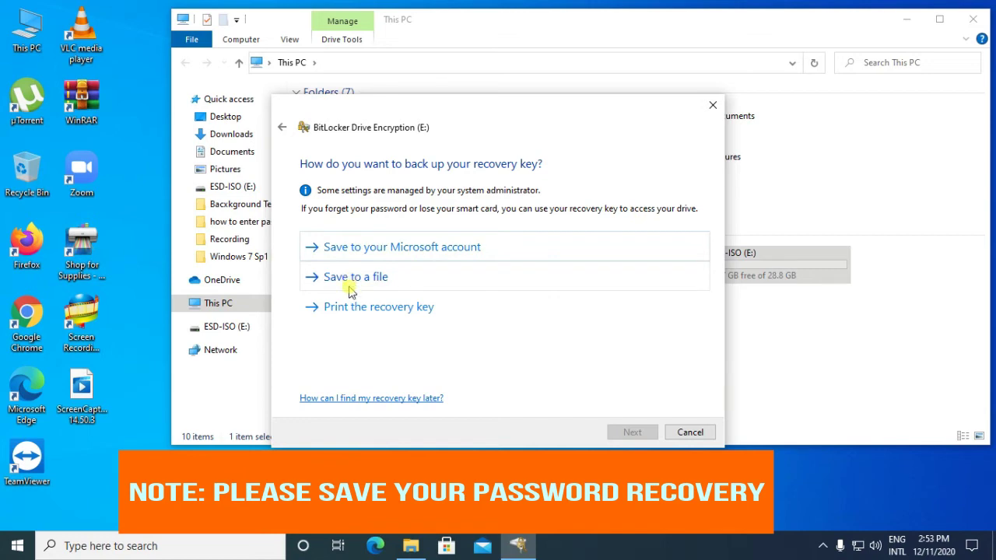
- Choose 'Save to a file' to back up the BitLocker recovery key
left_click(354, 278)
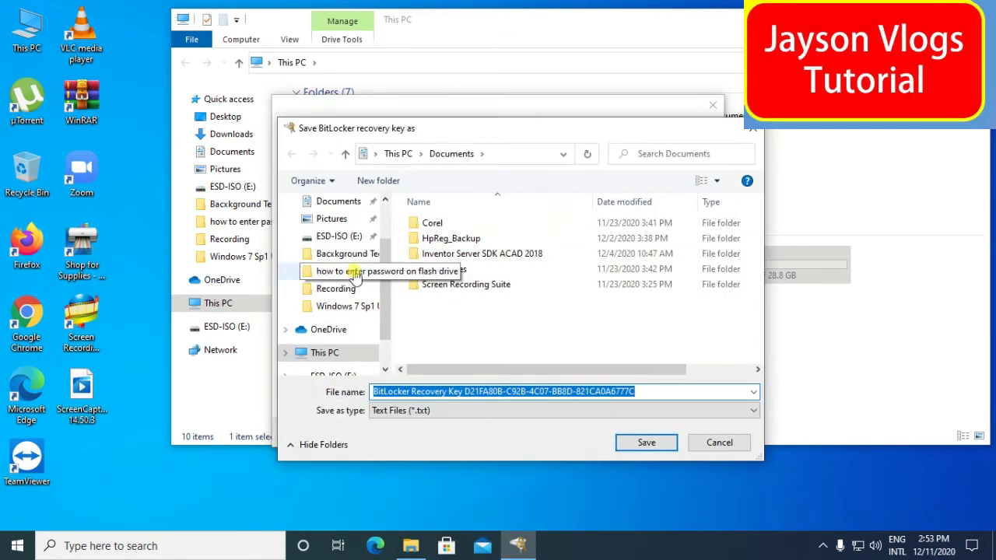
- Browse to New Volume (D:) under This PC and try saving the recovery key there
scroll(383, 336, "down", 2)
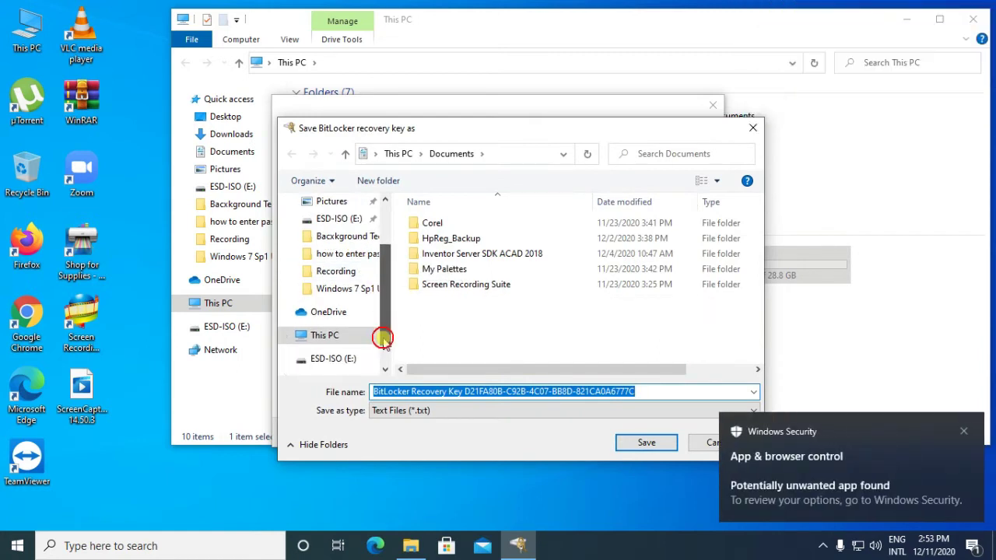
left_click(964, 432)
scroll(383, 319, "down", 1)
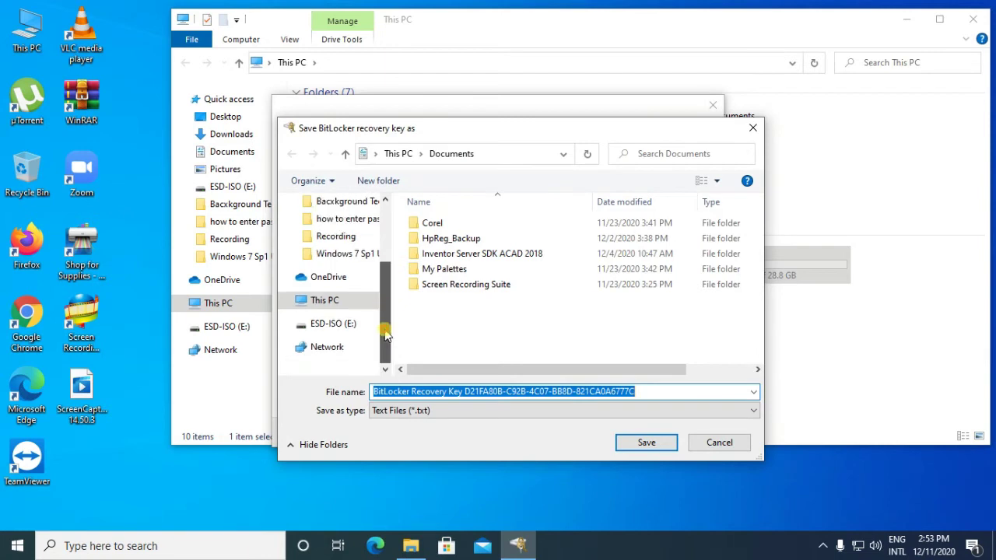
left_click(352, 304)
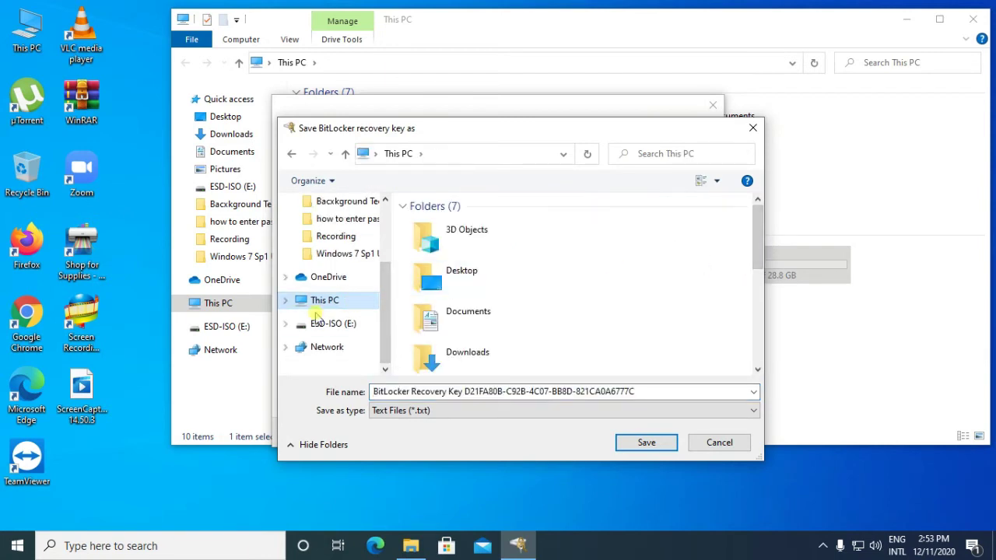
left_click(285, 301)
scroll(379, 327, "down", 2)
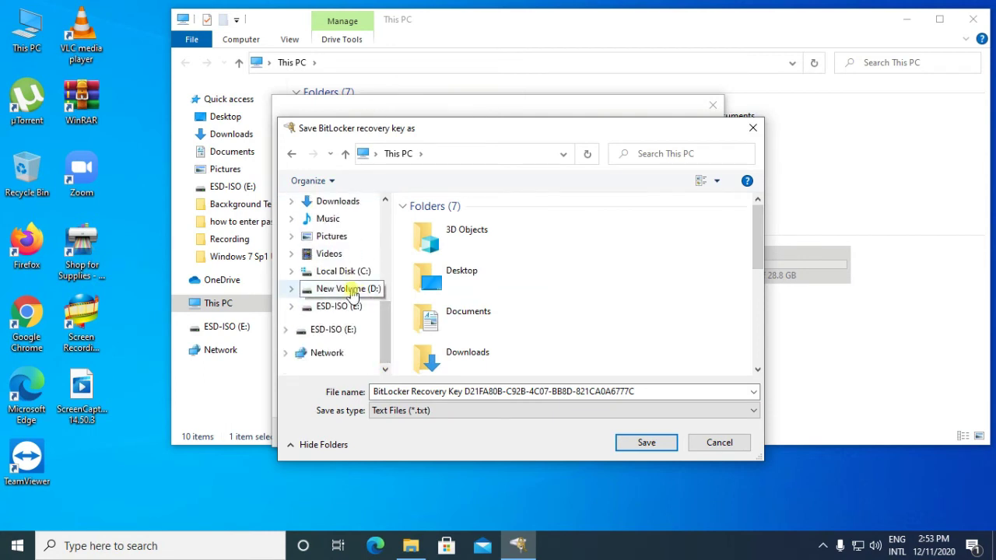
left_click(351, 289)
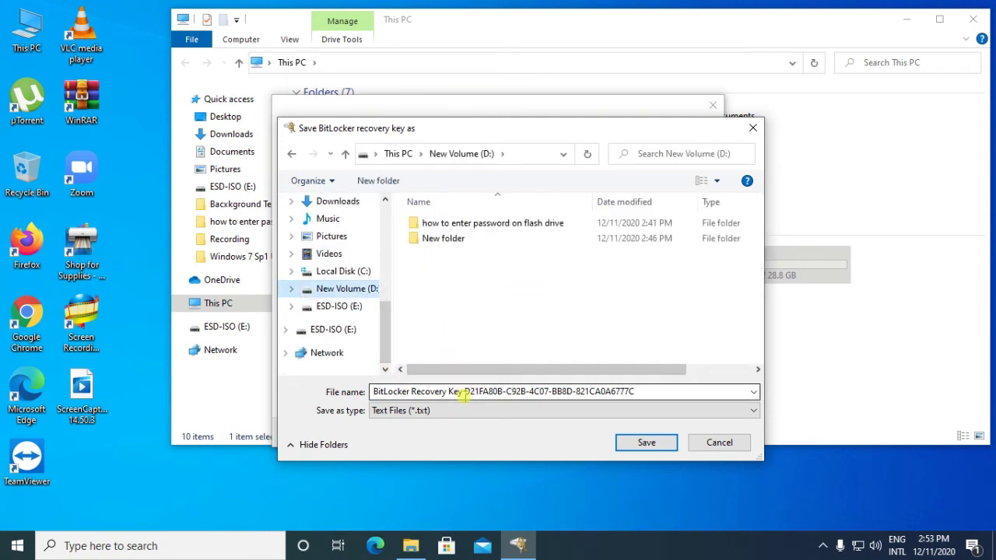
left_click(646, 442)
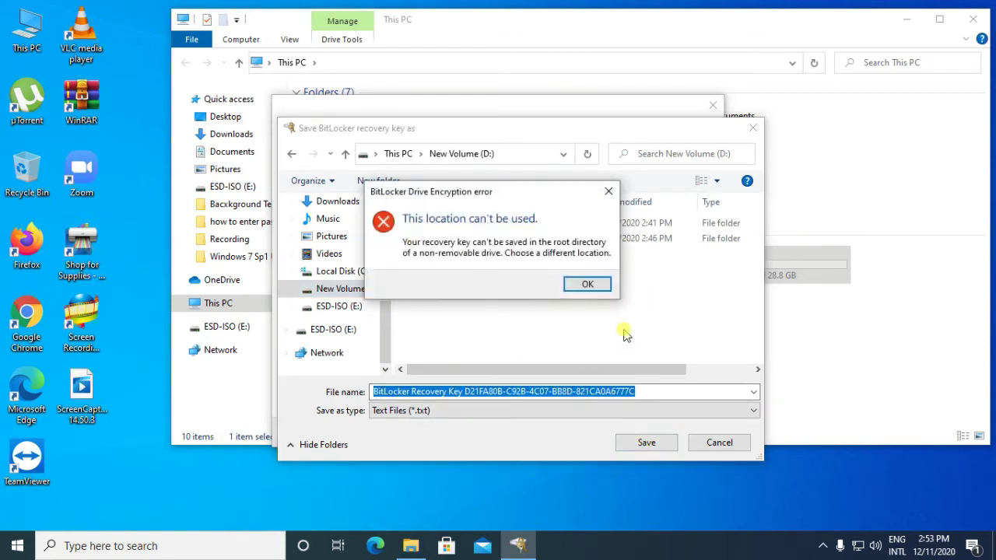
- Dismiss the root-folder error and save the key in the 'how to enter password on flash drive' folder
left_click(593, 284)
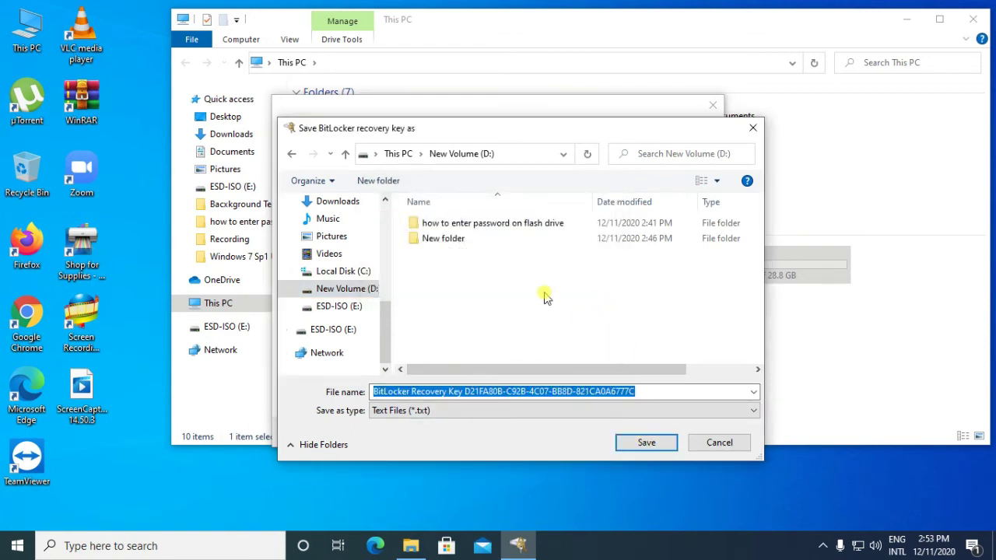
left_click(458, 225)
double_click(458, 225)
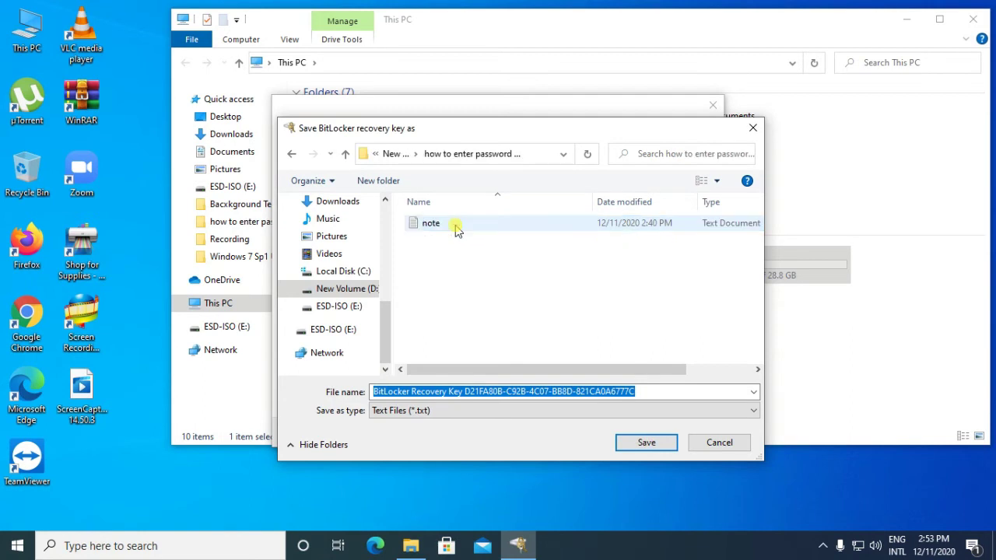
left_click(634, 444)
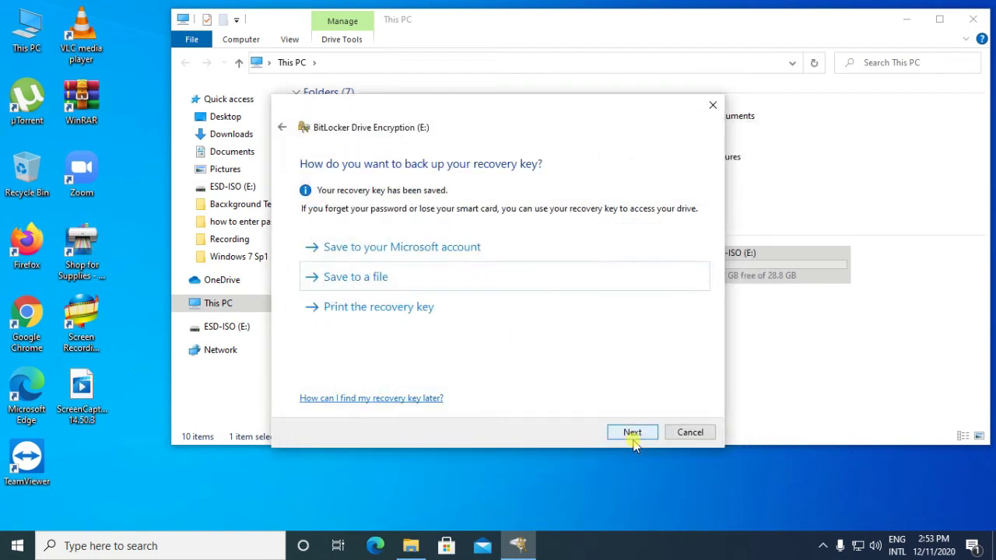
- Keep 'Encrypt used disk space only' and Compatible mode, then start encrypting drive E:
left_click(628, 434)
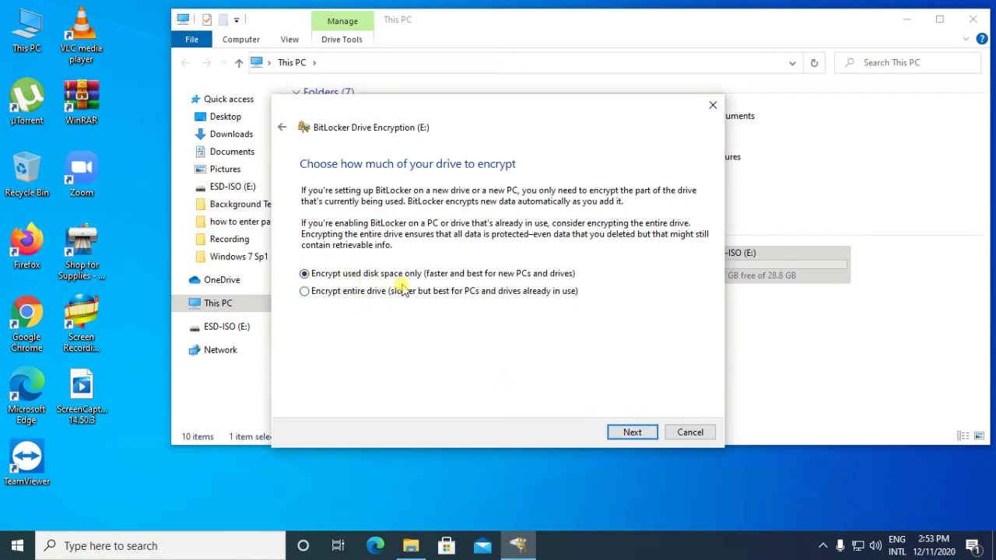
left_click(627, 434)
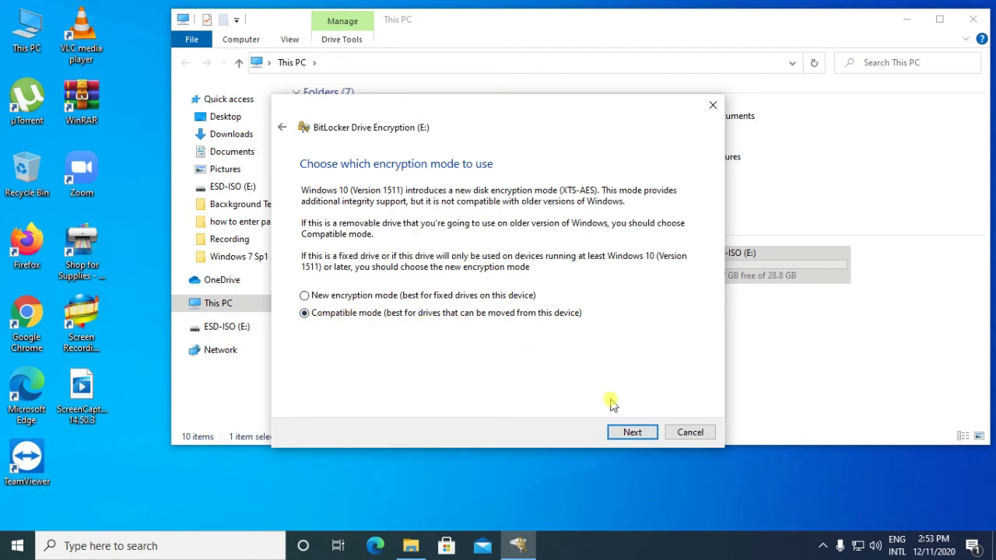
left_click(631, 433)
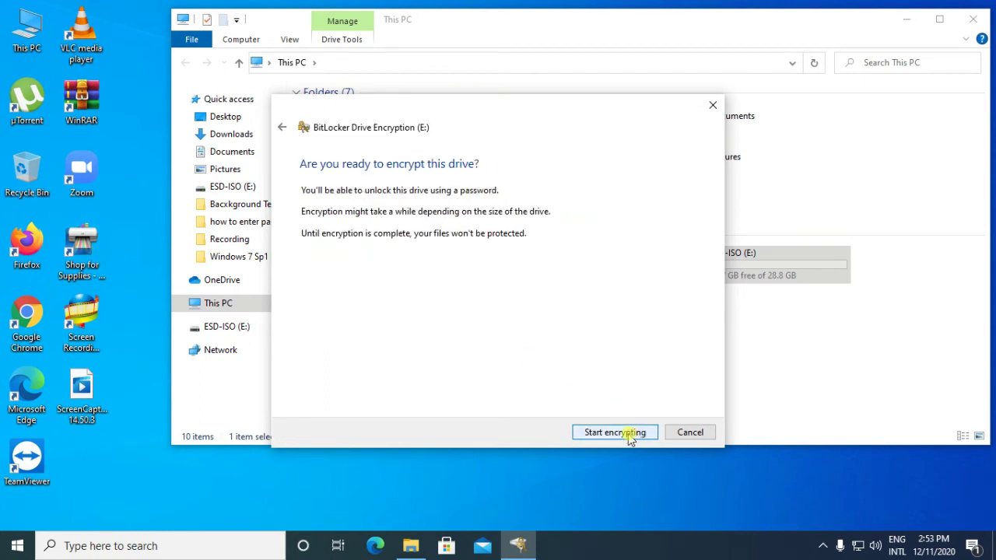
left_click(615, 432)
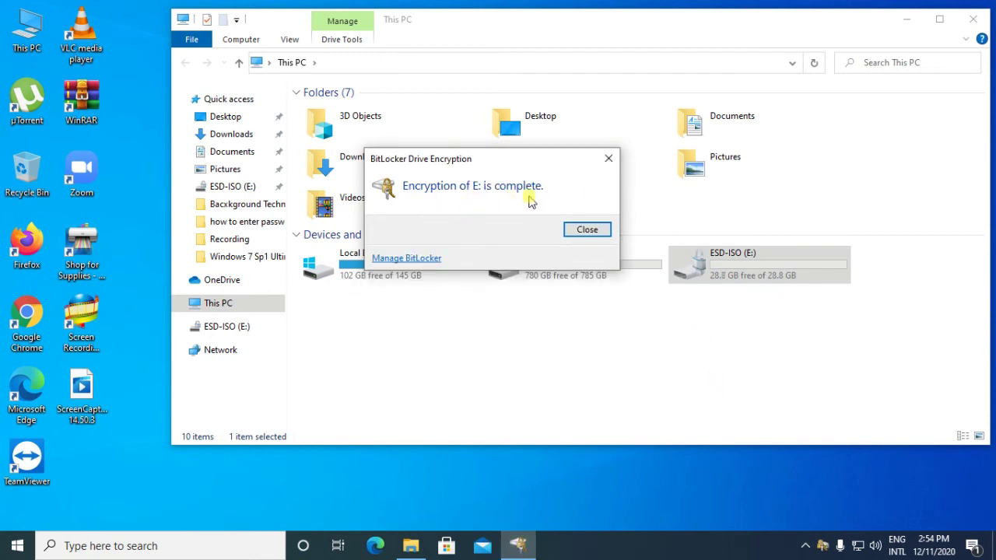
- Close the 'Encryption of E: is complete' notice and dismiss the 'E:\ is not accessible' error
left_click(582, 229)
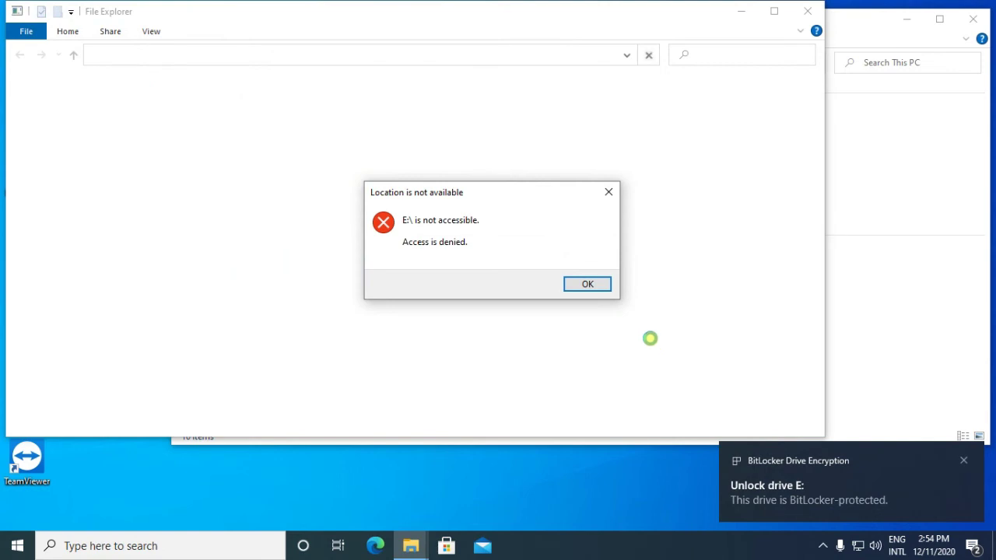
left_click(599, 285)
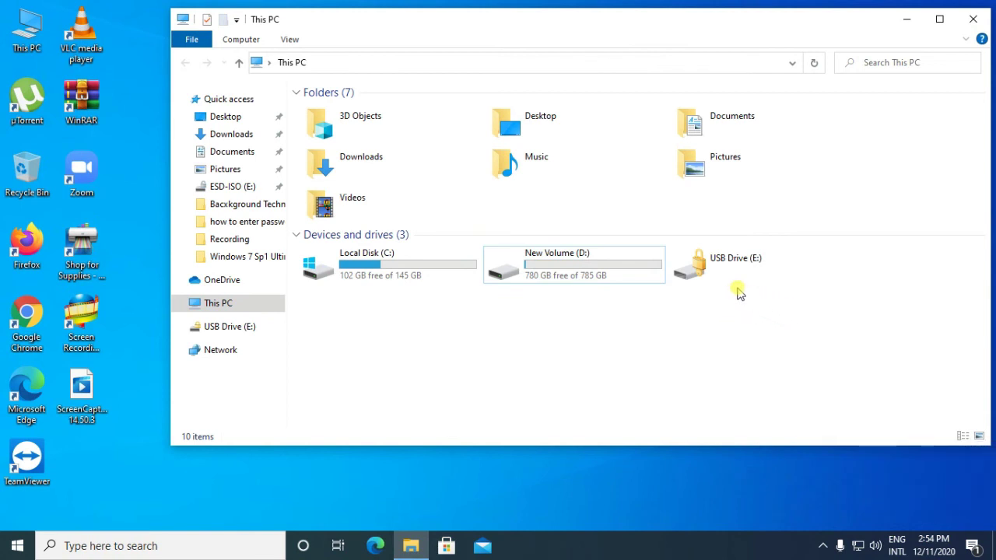
- Unlock USB Drive (E:) with its drive password, then close the opened ESD-ISO (E:) window
double_click(710, 269)
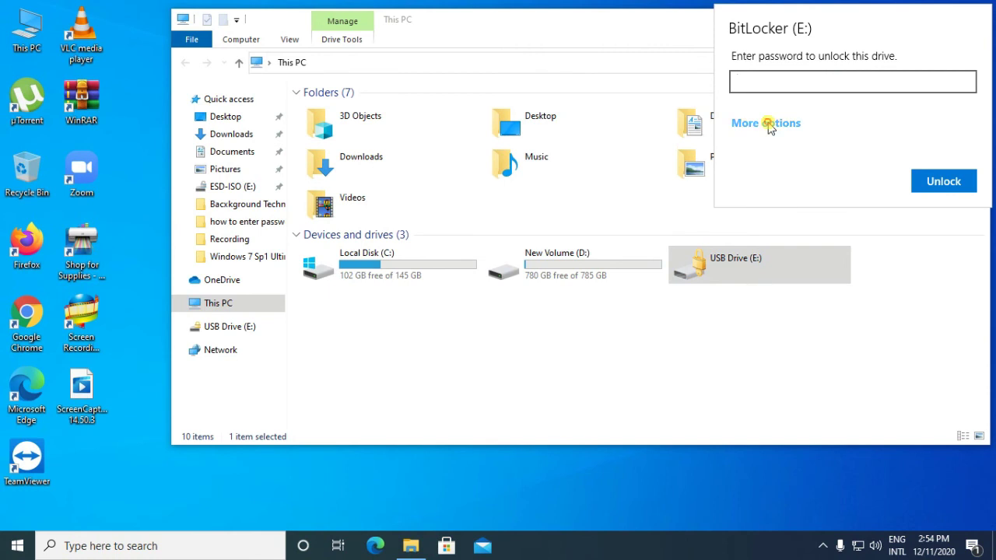
left_click(767, 123)
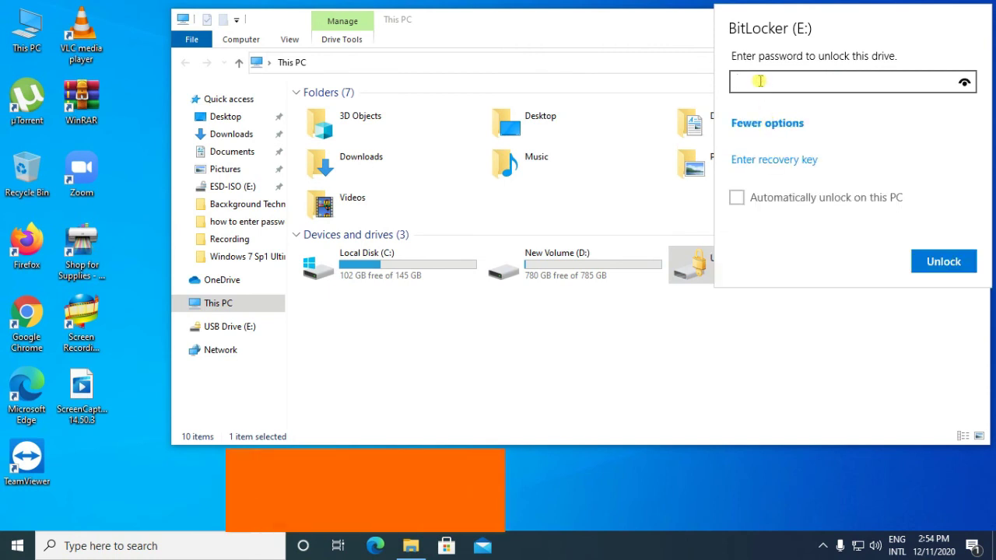
type("1")
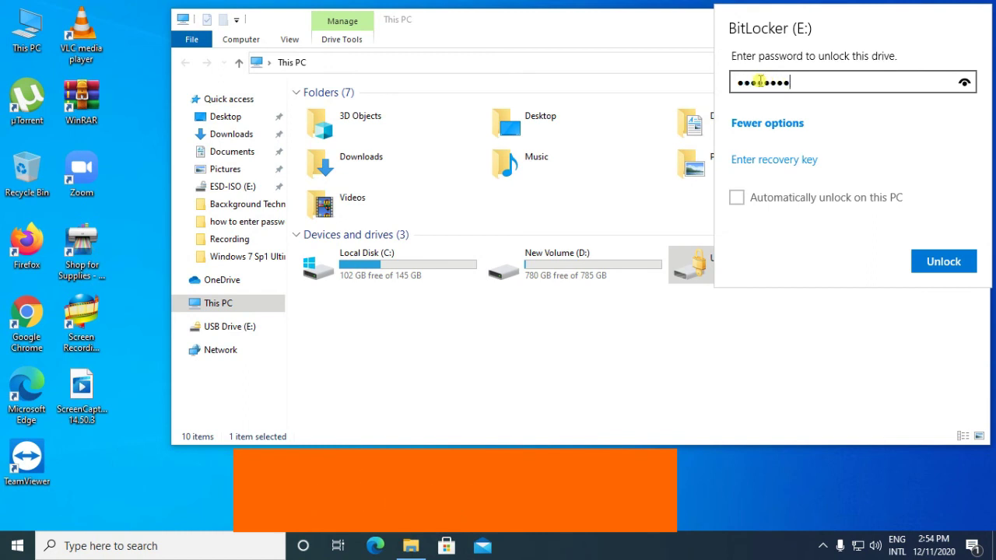
type("1")
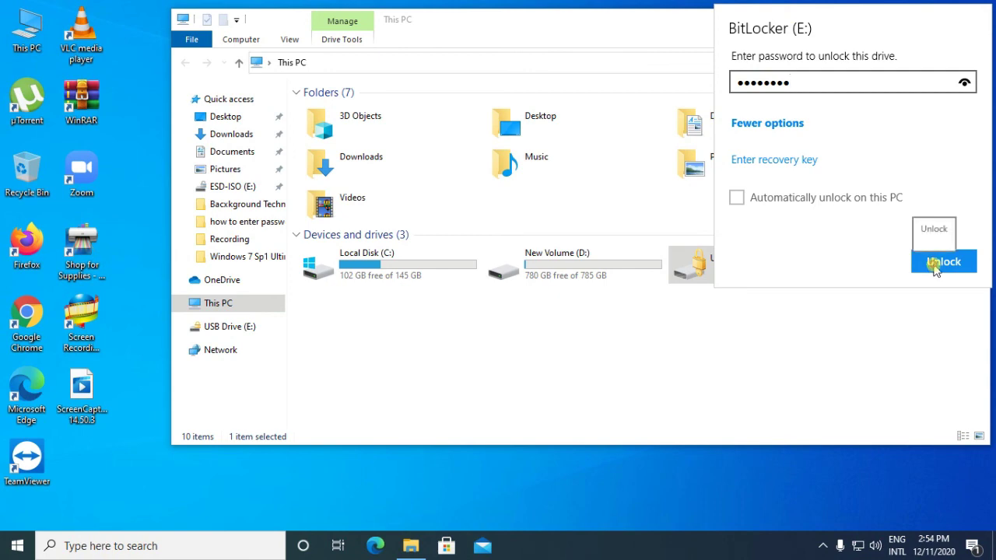
left_click(935, 263)
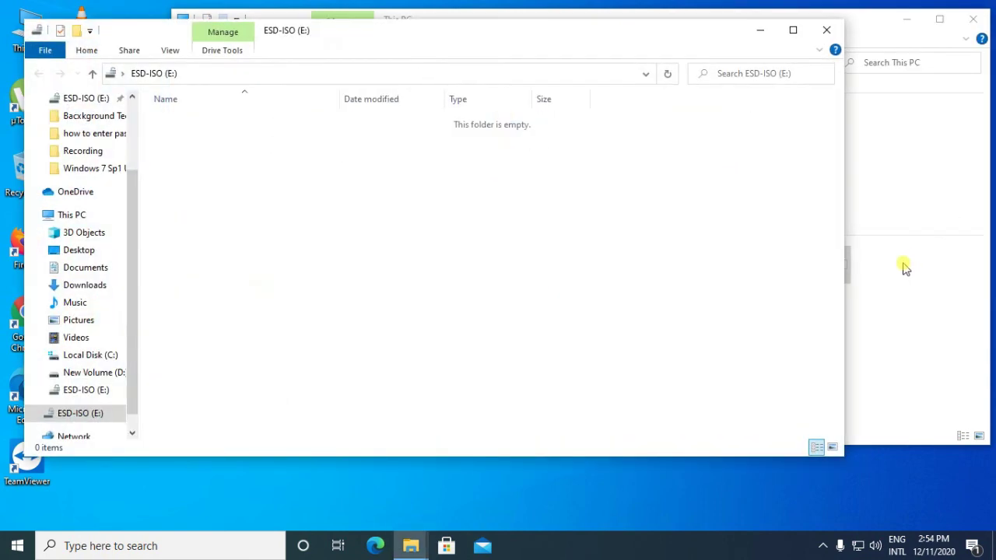
left_click(827, 33)
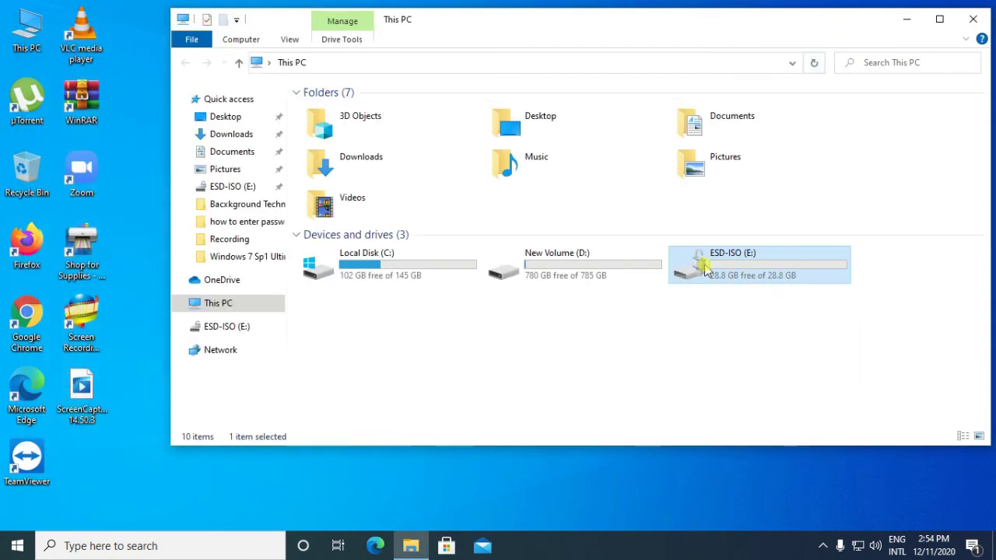
- Open the unlocked ESD-ISO (E:) drive, return to This PC, then close the This PC window
double_click(705, 268)
left_click(186, 64)
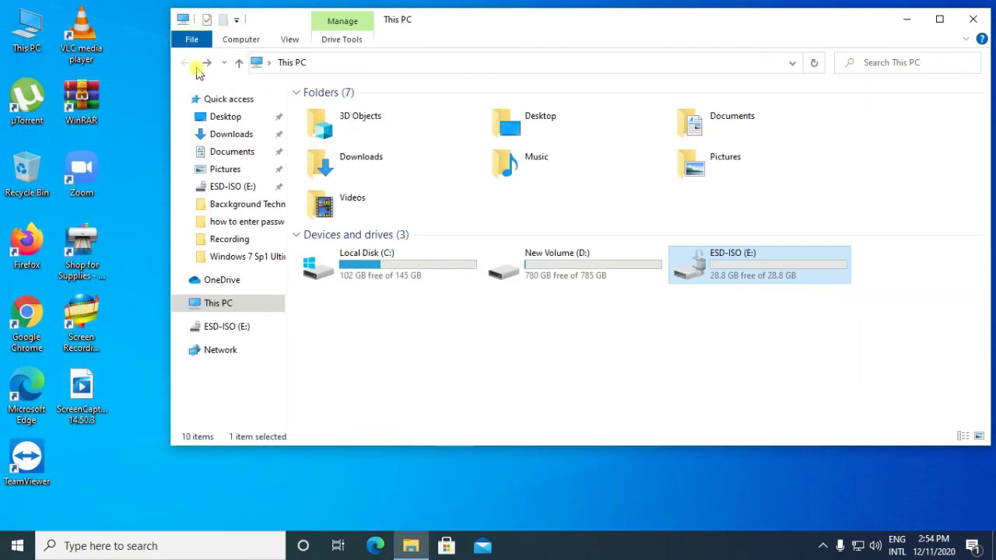
right_click(728, 269)
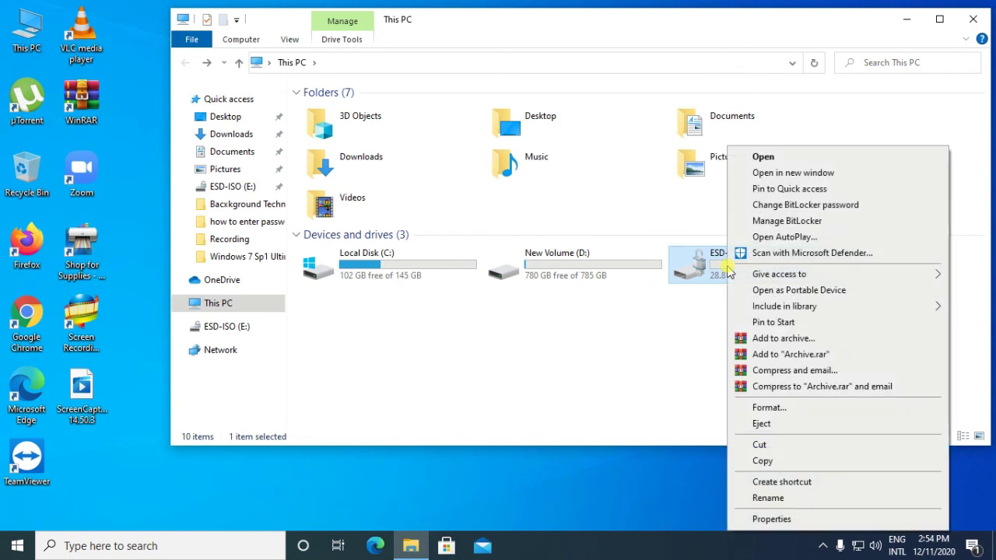
left_click(677, 318)
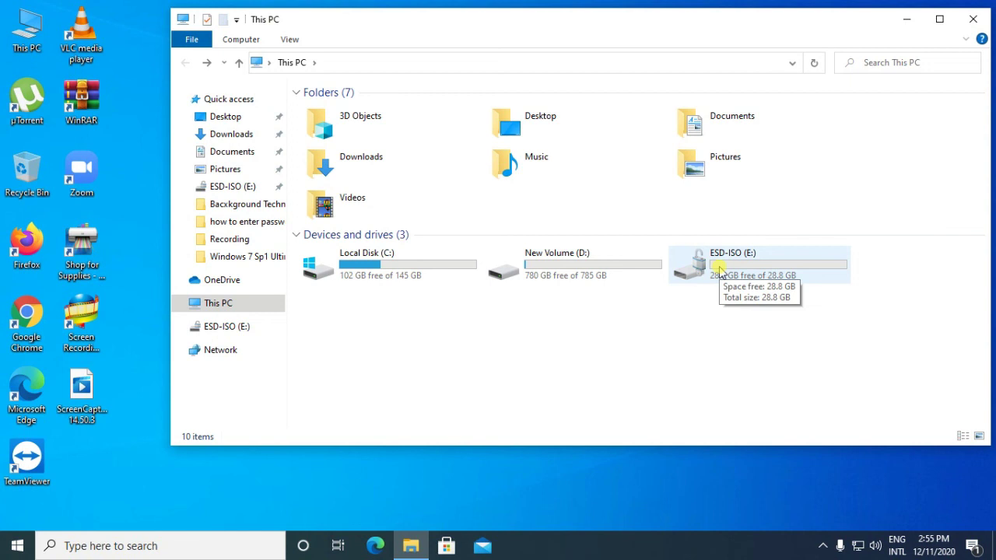
left_click(972, 27)
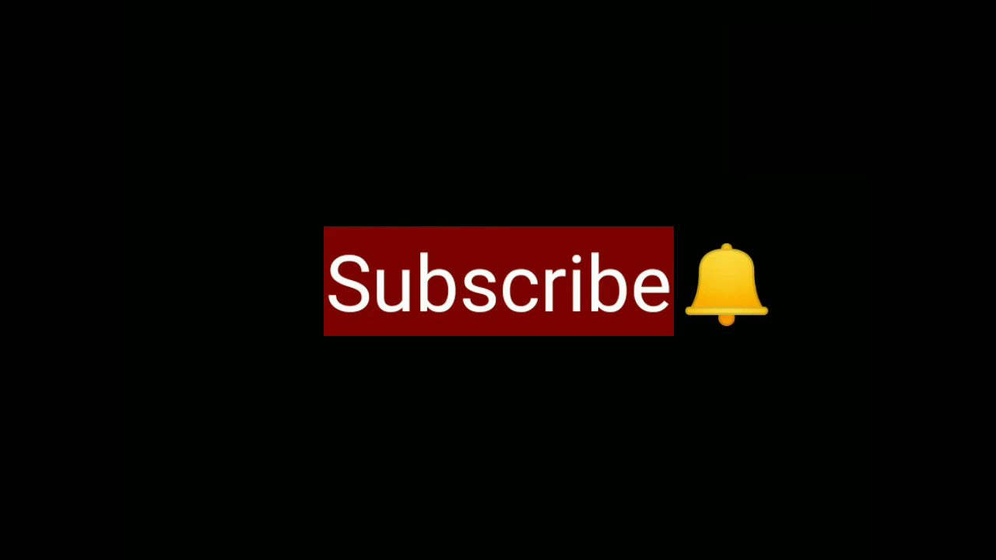